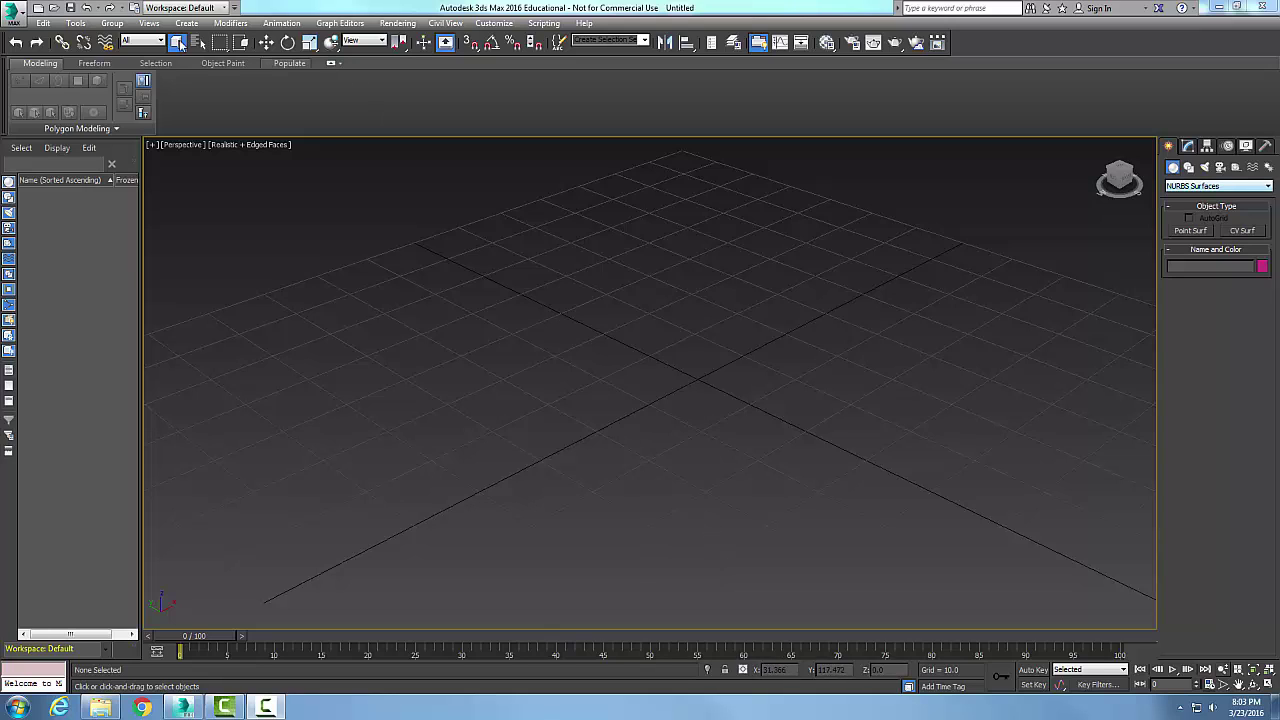
Step: Set the Create panel's object category to NURBS Surfaces
{"action": "left_click", "coordinate": [186, 25]}
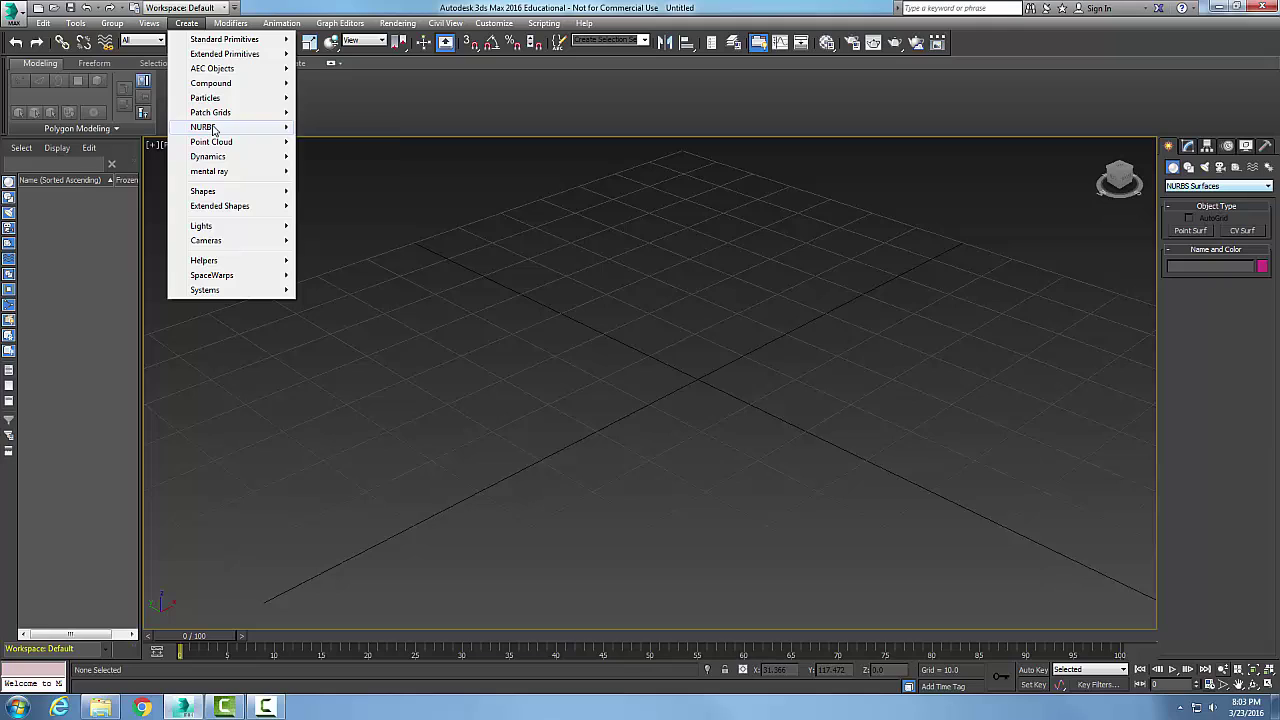
{"action": "mouse_move", "coordinate": [211, 127]}
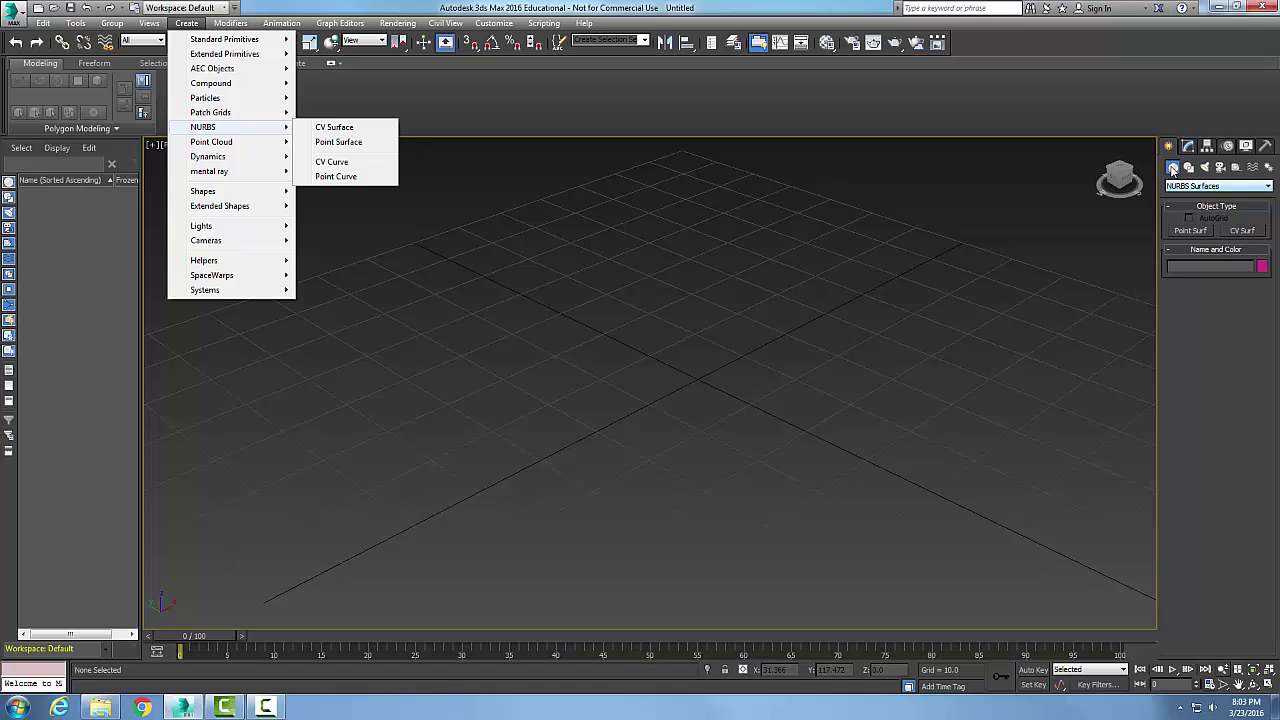
{"action": "left_click", "coordinate": [1268, 186]}
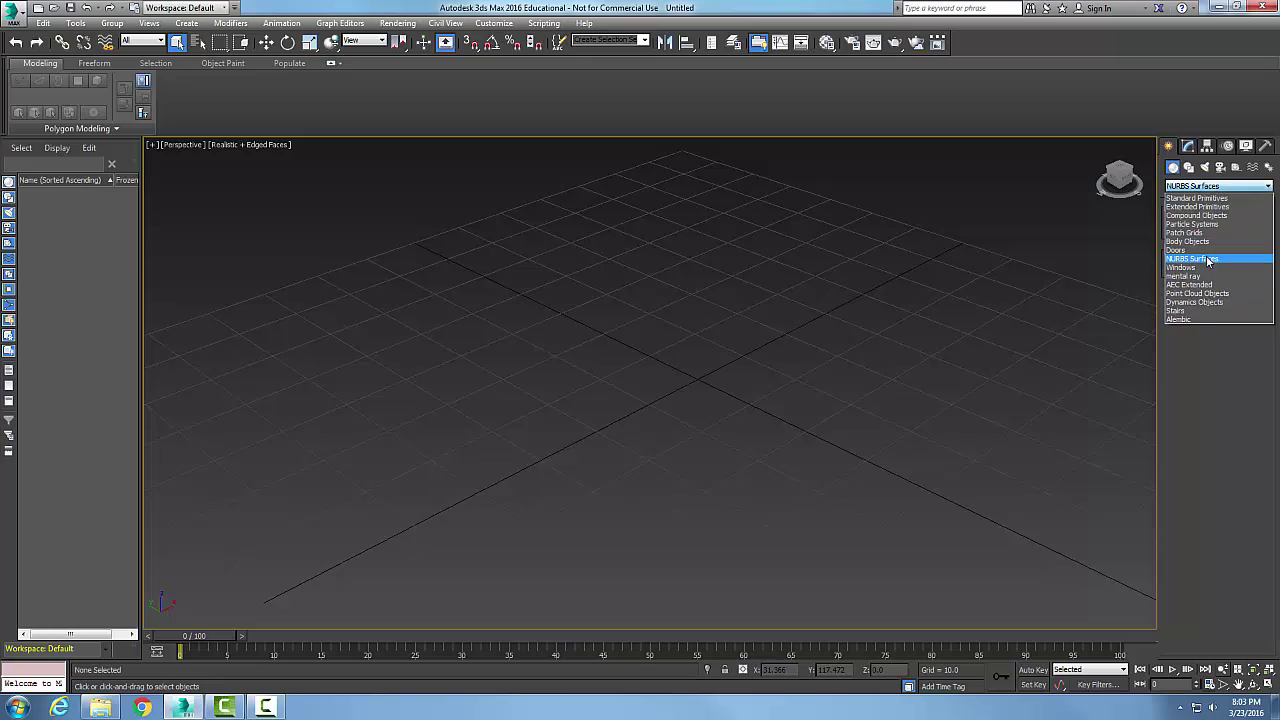
{"action": "left_click", "coordinate": [1208, 262]}
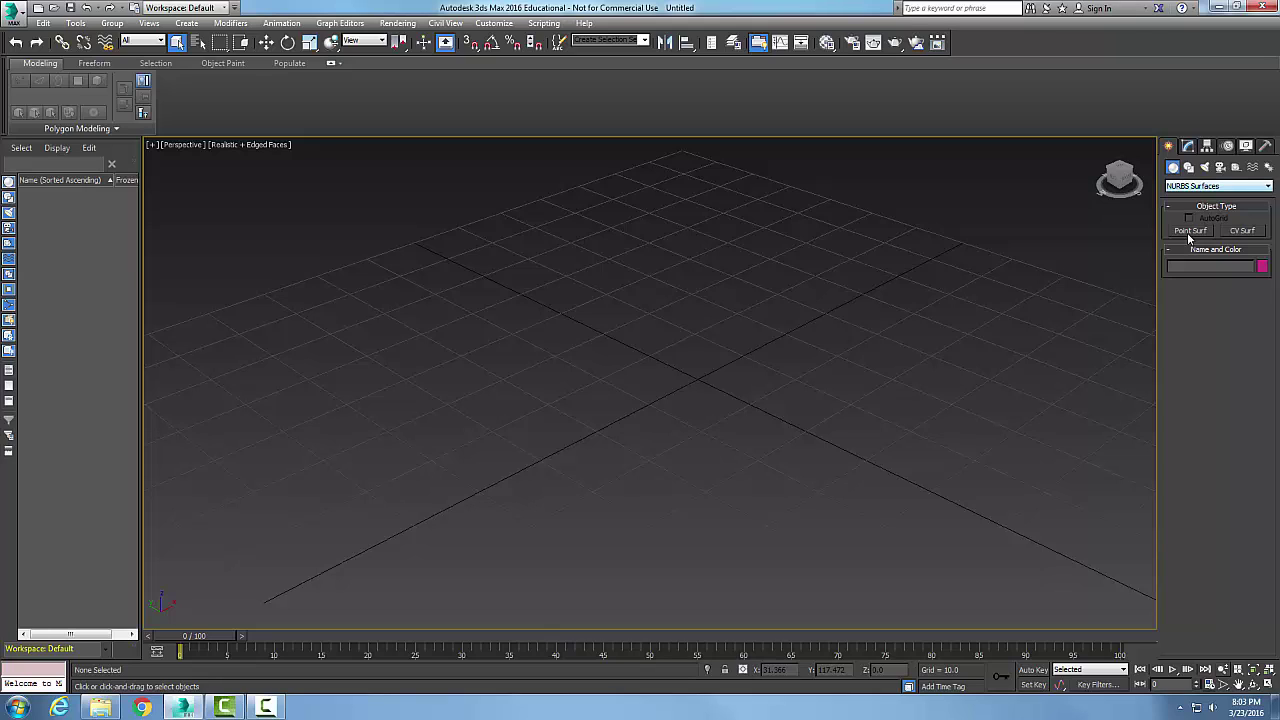
Step: Draw a Point Surf surface across the grid, entering 150 into its length field
{"action": "left_click", "coordinate": [186, 23]}
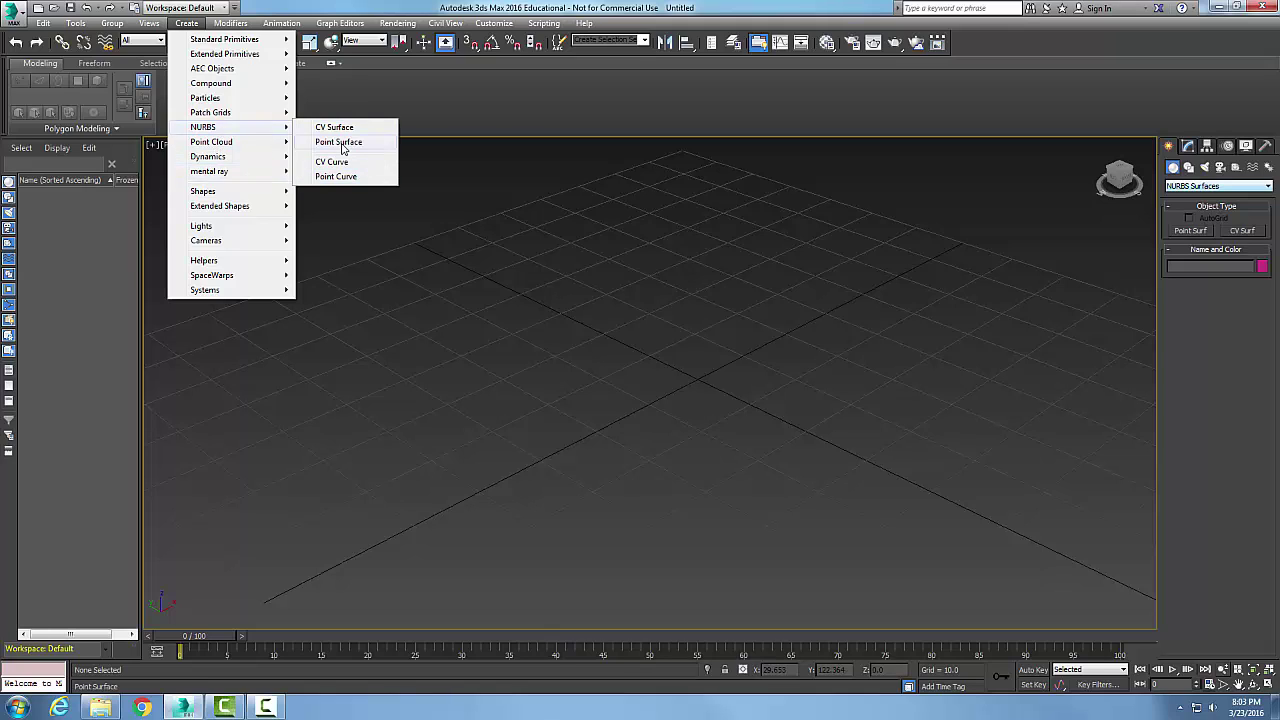
{"action": "left_click", "coordinate": [340, 143]}
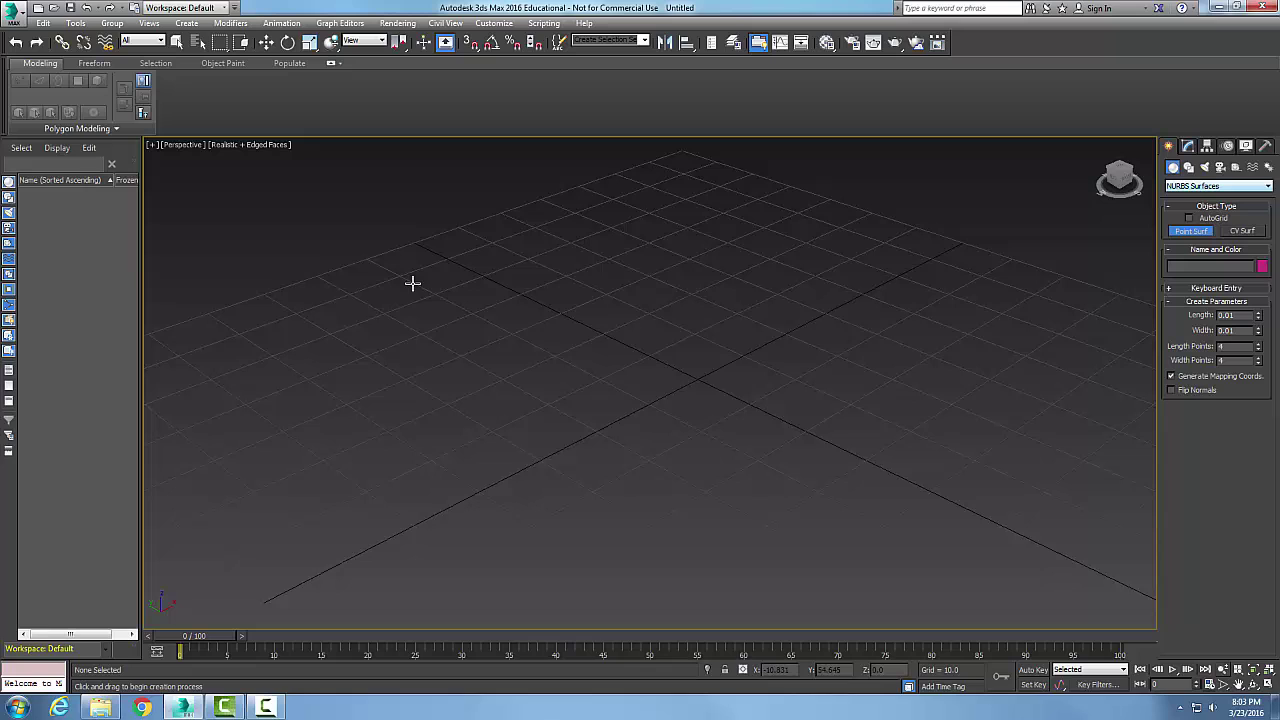
{"action": "left_click_drag", "start_coordinate": [387, 274], "coordinate": [988, 379]}
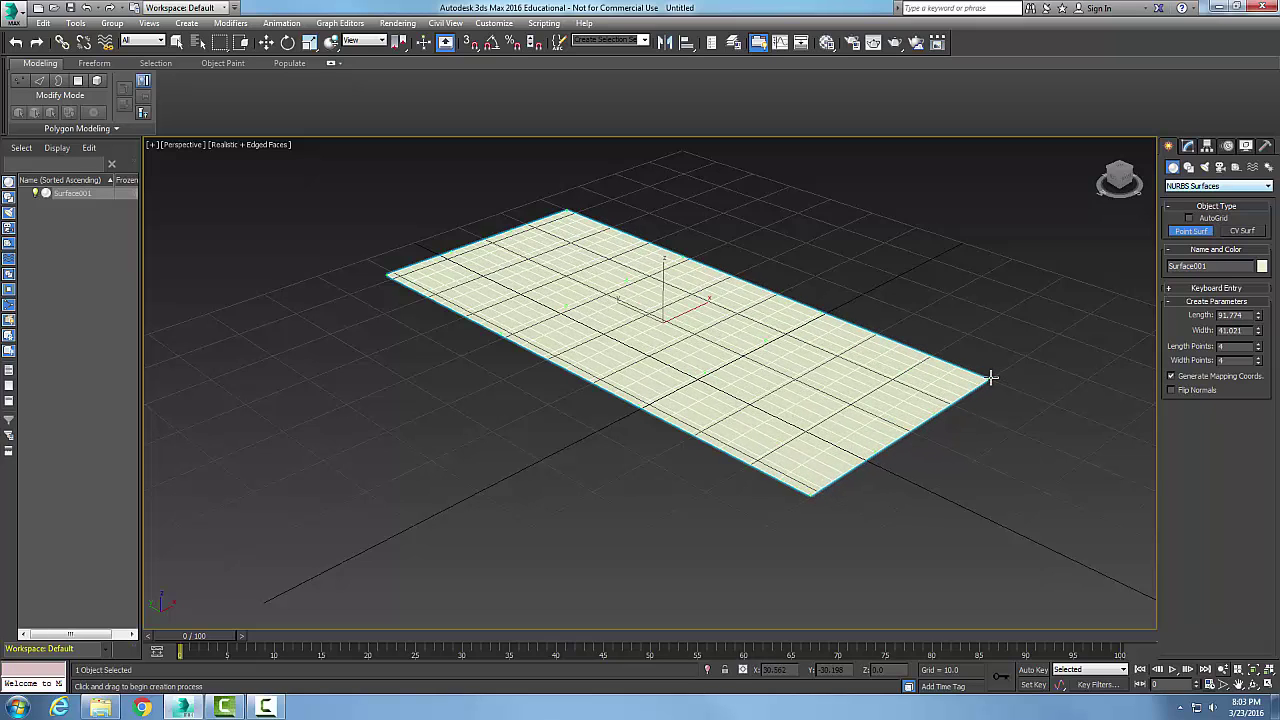
{"action": "left_click", "coordinate": [1240, 314]}
{"action": "type", "text": "100.0"}
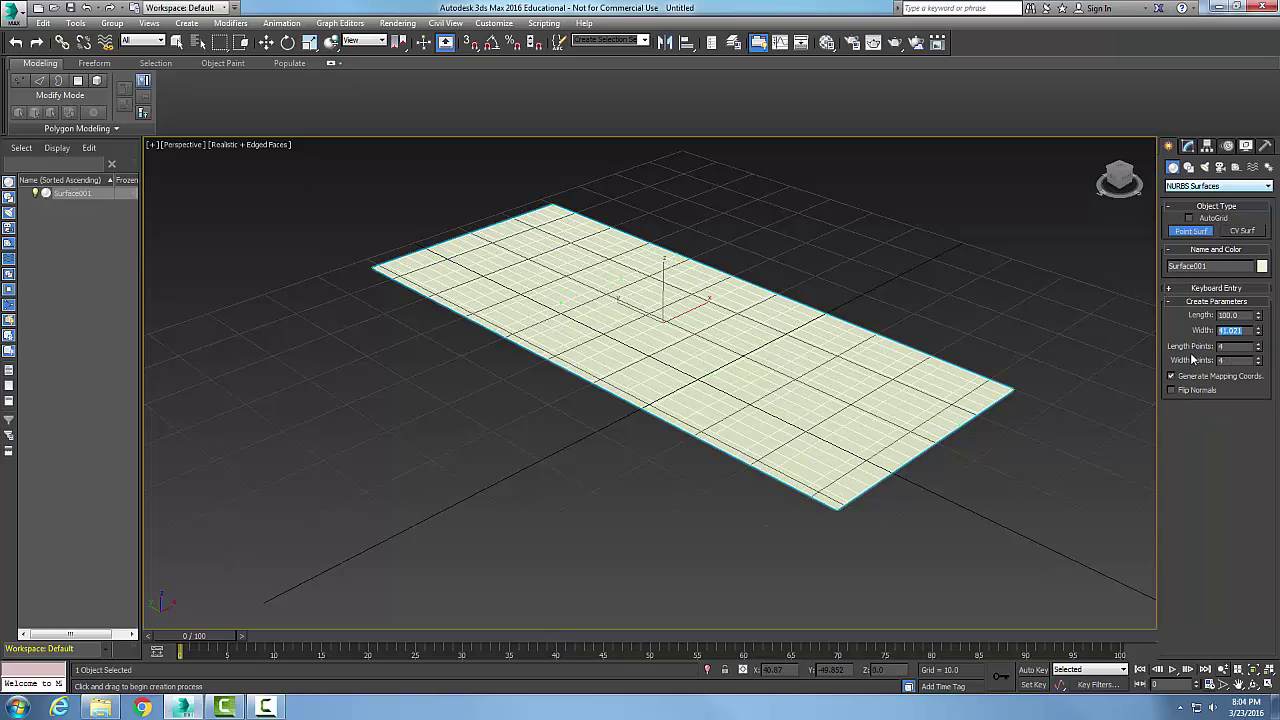
{"action": "type", "text": "50"}
{"action": "key", "text": "Tab"}
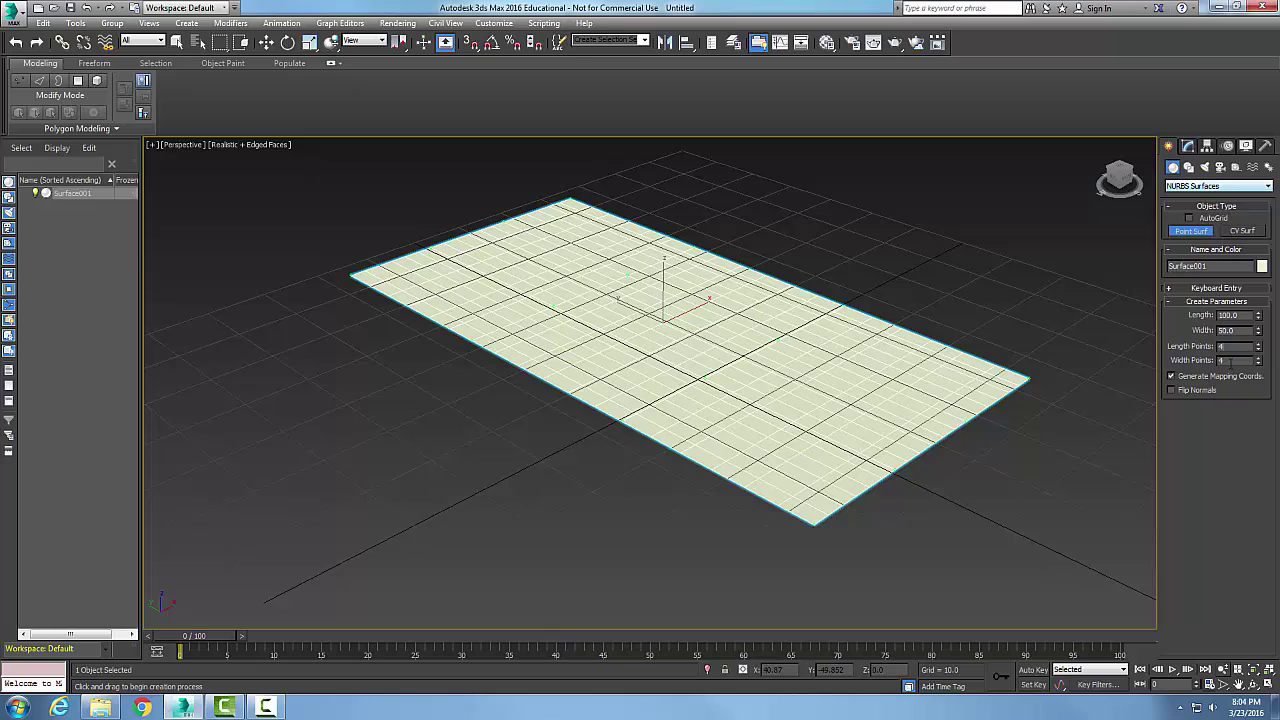
{"action": "right_click", "coordinate": [1104, 428]}
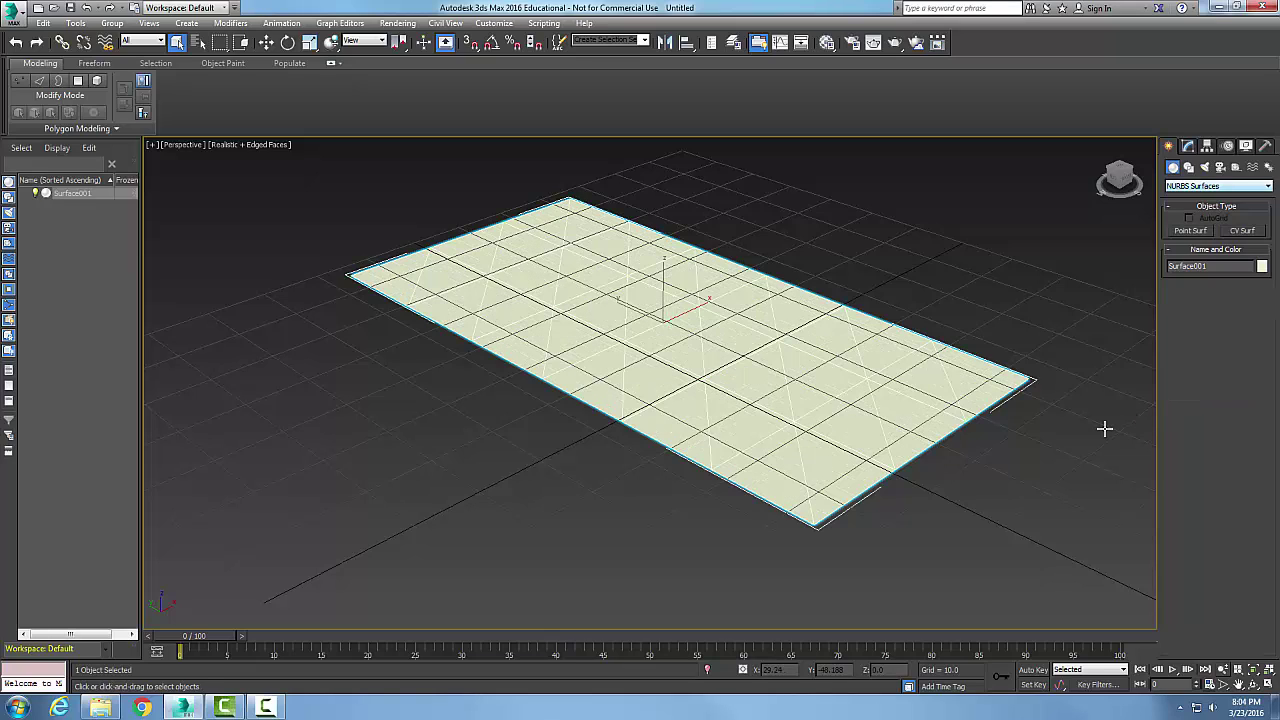
Step: Reselect Surface001 and switch to its Point sub-object level in the Modify panel
{"action": "left_click", "coordinate": [1050, 463]}
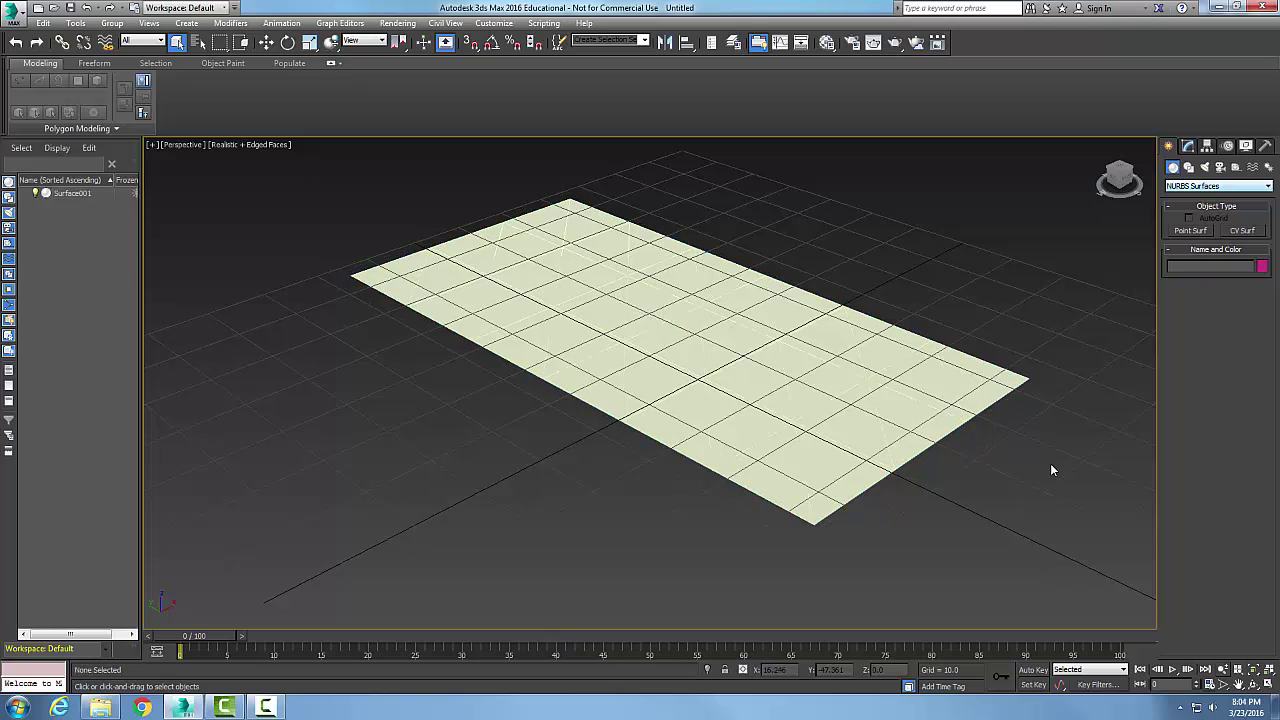
{"action": "left_click", "coordinate": [902, 456]}
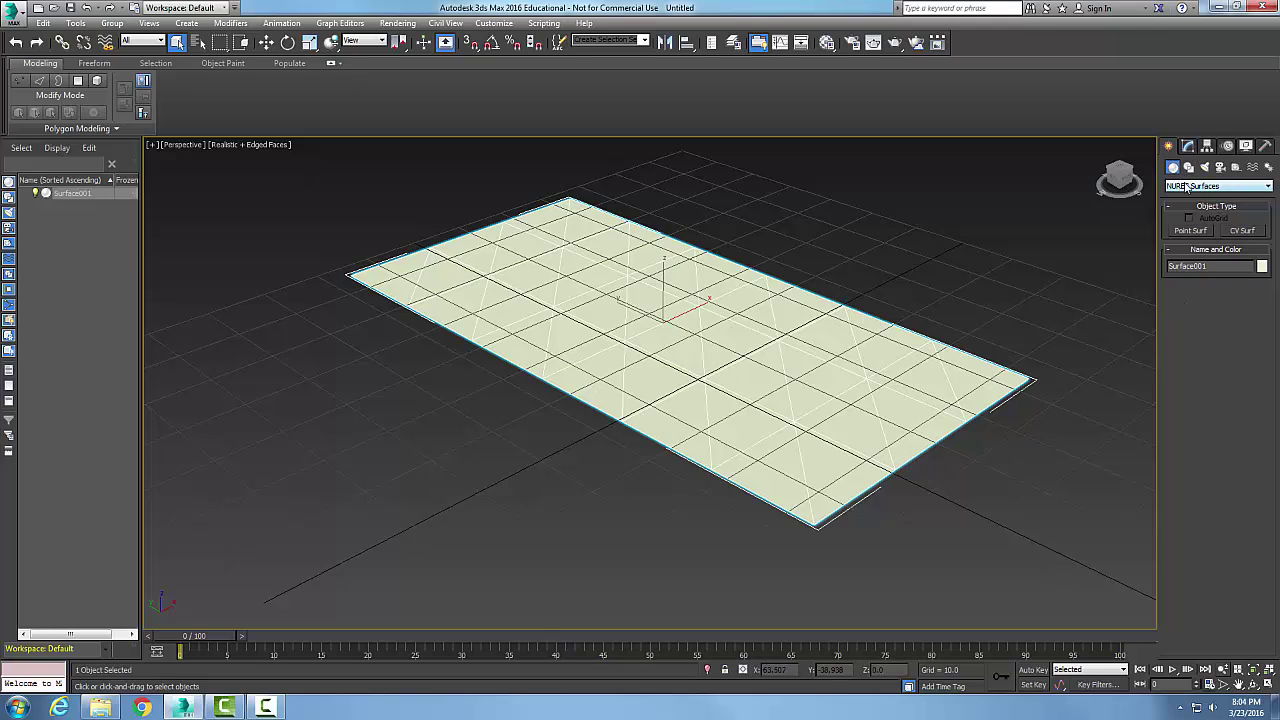
{"action": "left_click", "coordinate": [1188, 146]}
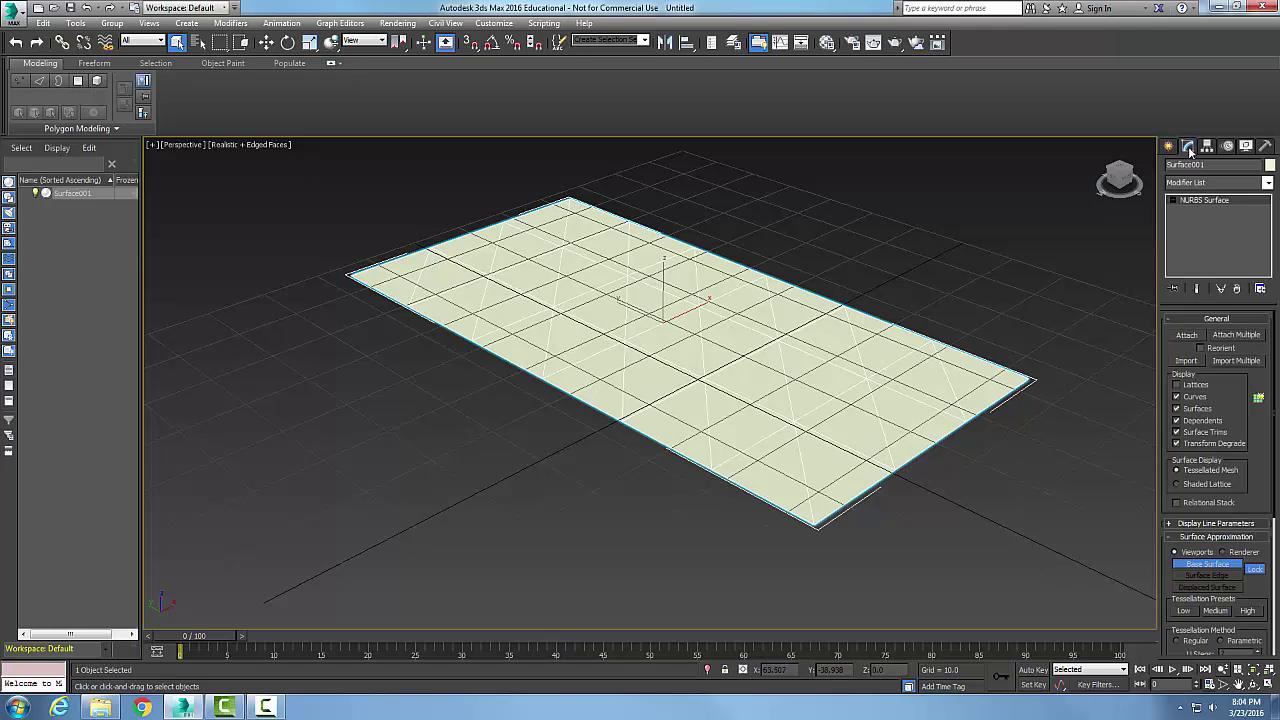
{"action": "left_click", "coordinate": [1175, 200]}
{"action": "left_click", "coordinate": [1196, 212]}
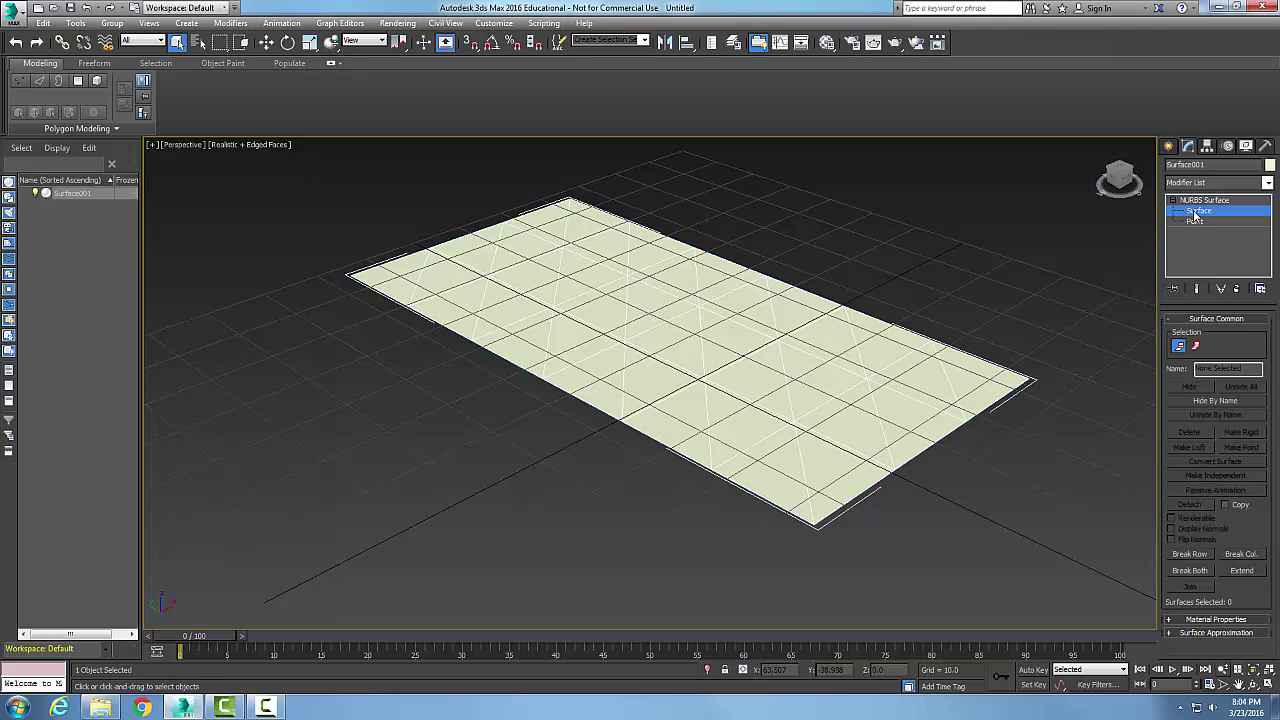
{"action": "left_click", "coordinate": [1195, 221]}
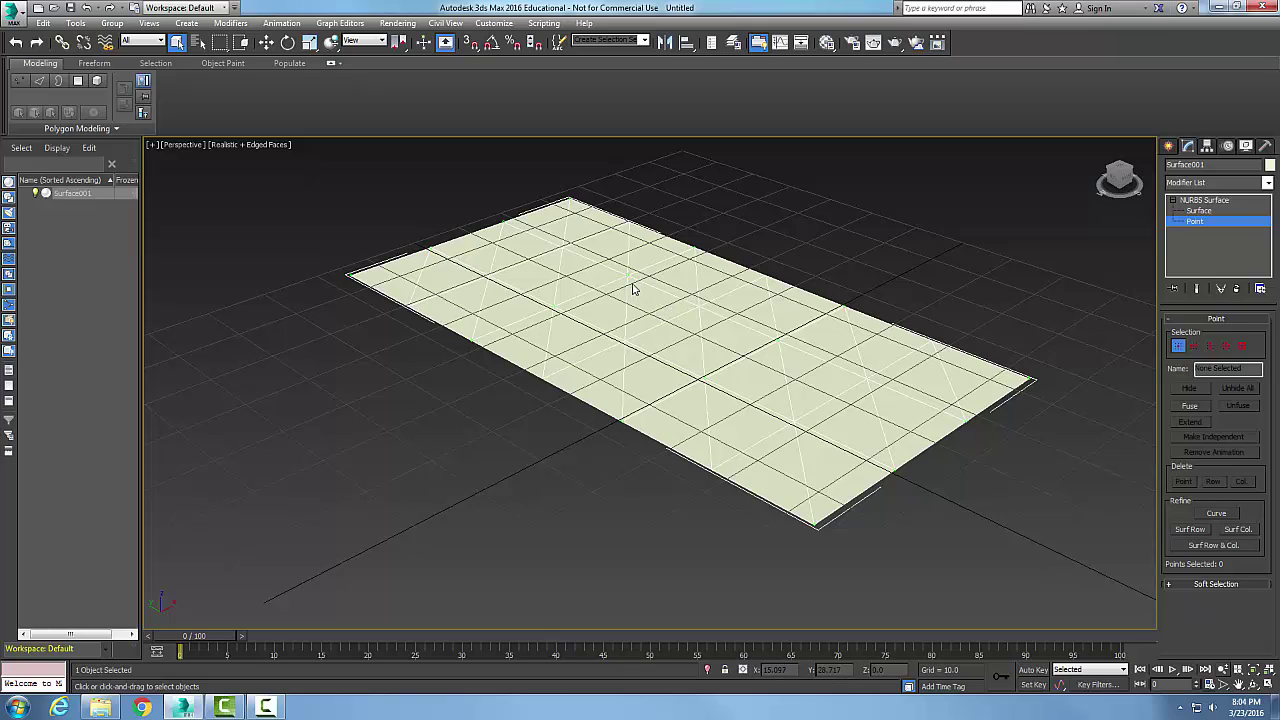
Step: Move a back control point up along Z into a hill, then return to surface level
{"action": "left_click", "coordinate": [266, 43]}
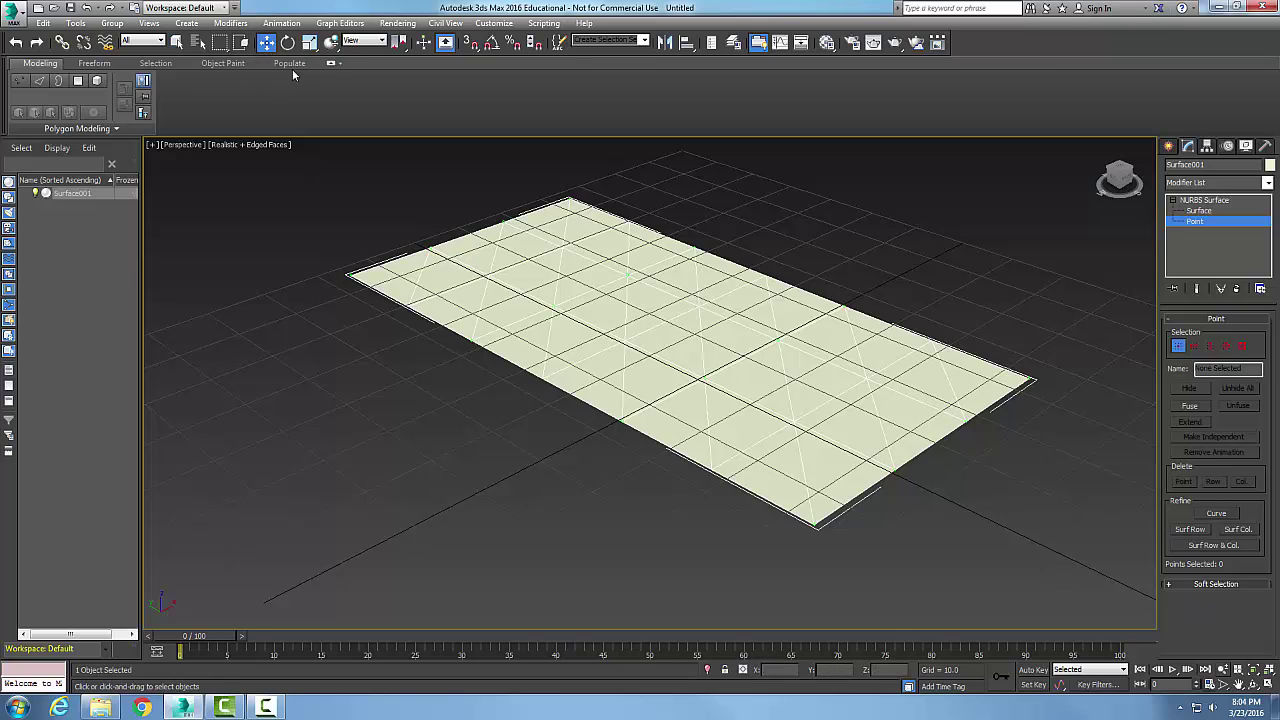
{"action": "left_click", "coordinate": [628, 274]}
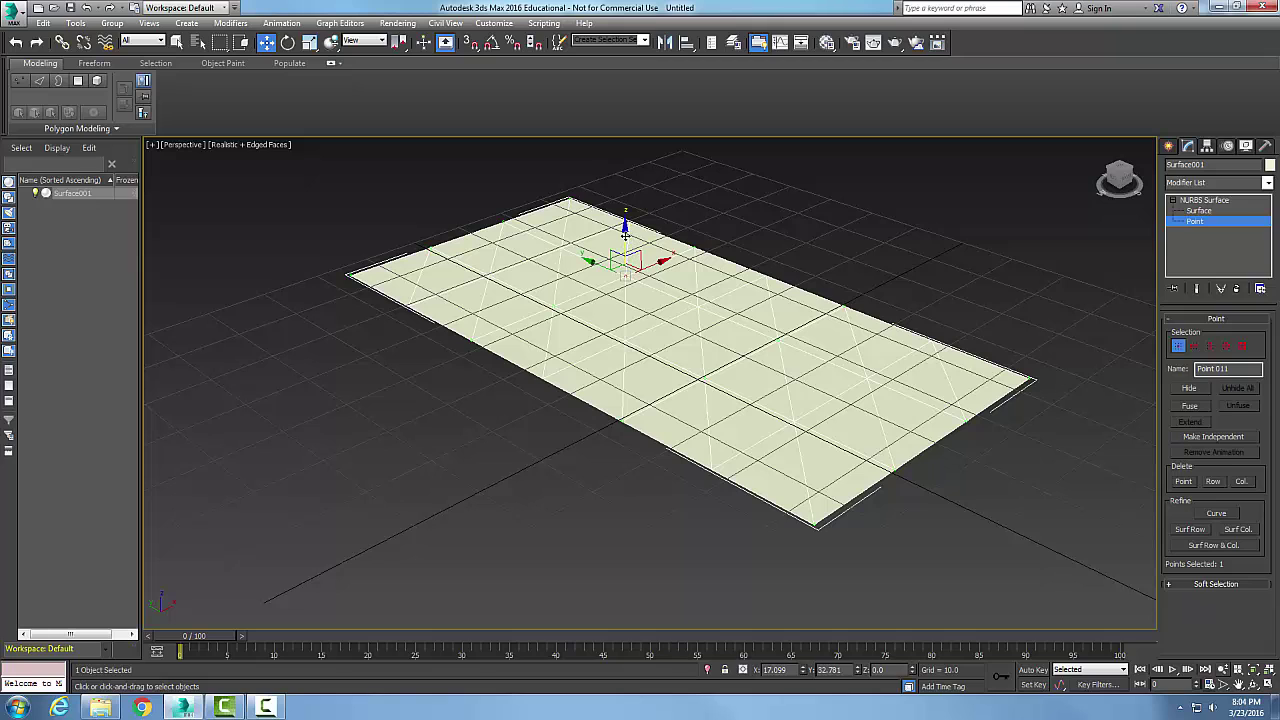
{"action": "left_click_drag", "start_coordinate": [626, 230], "coordinate": [625, 174]}
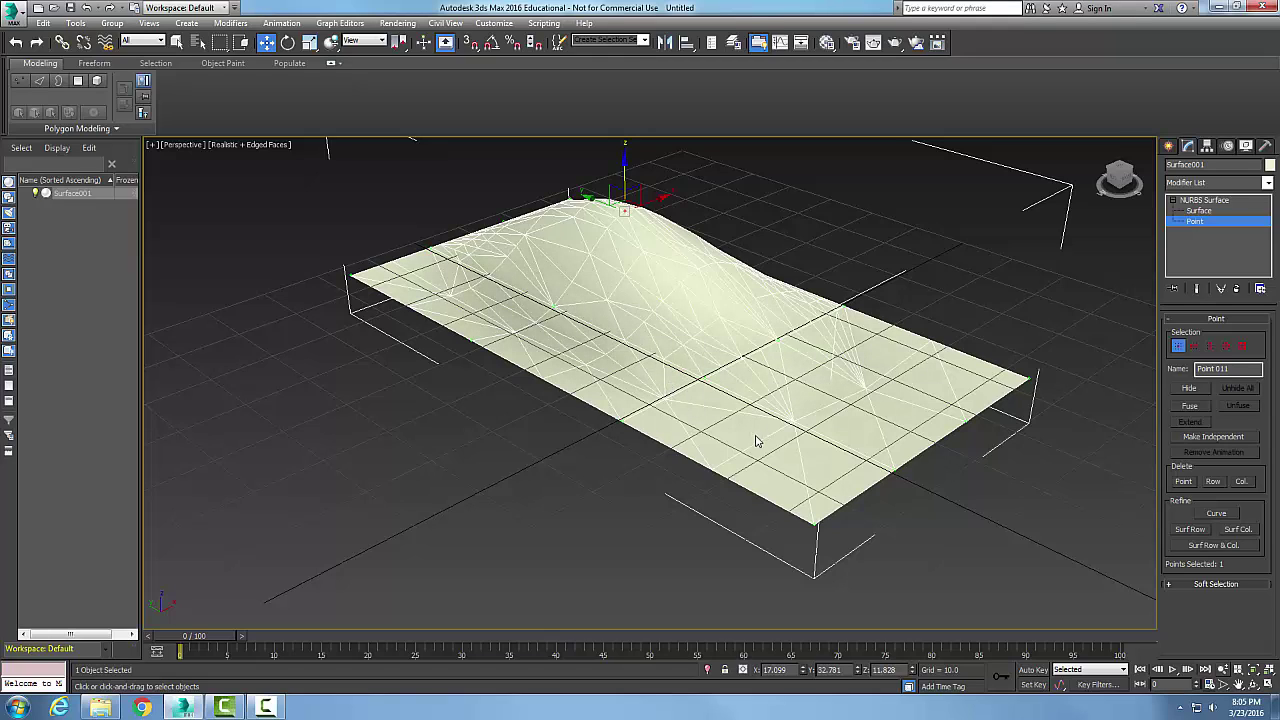
{"action": "left_click", "coordinate": [1210, 244]}
{"action": "left_click", "coordinate": [1002, 476]}
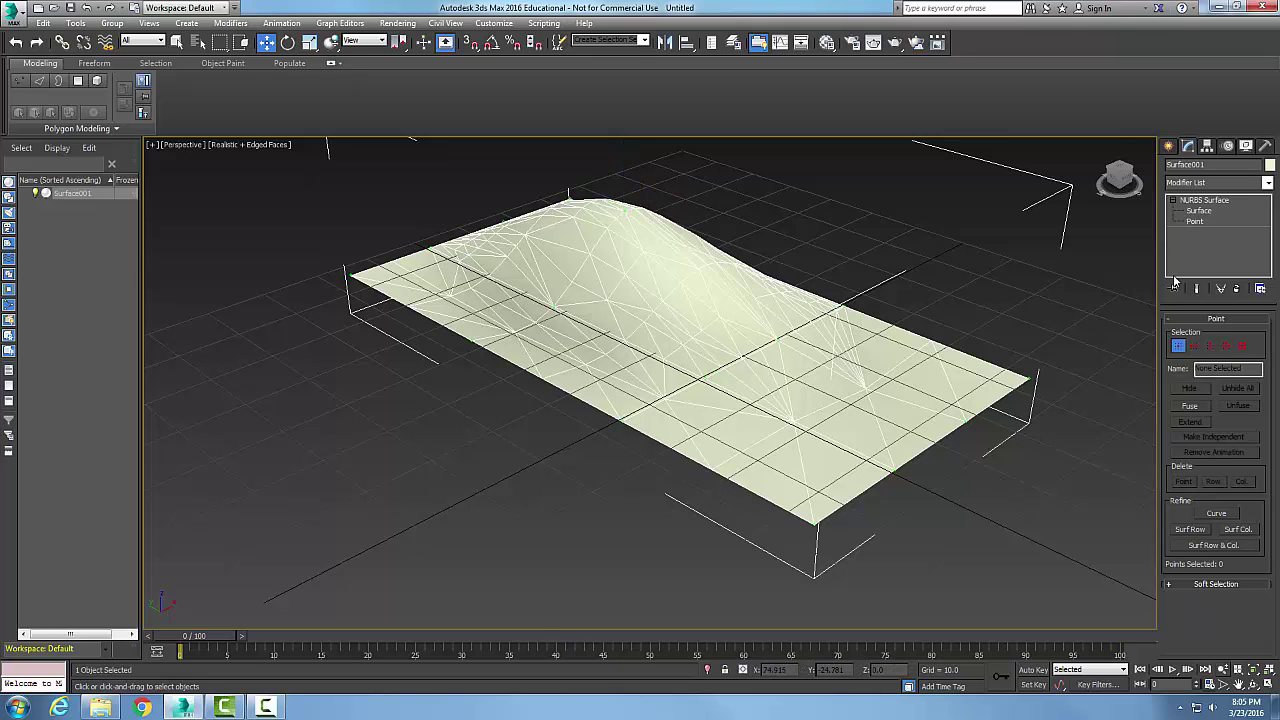
{"action": "left_click", "coordinate": [1186, 237]}
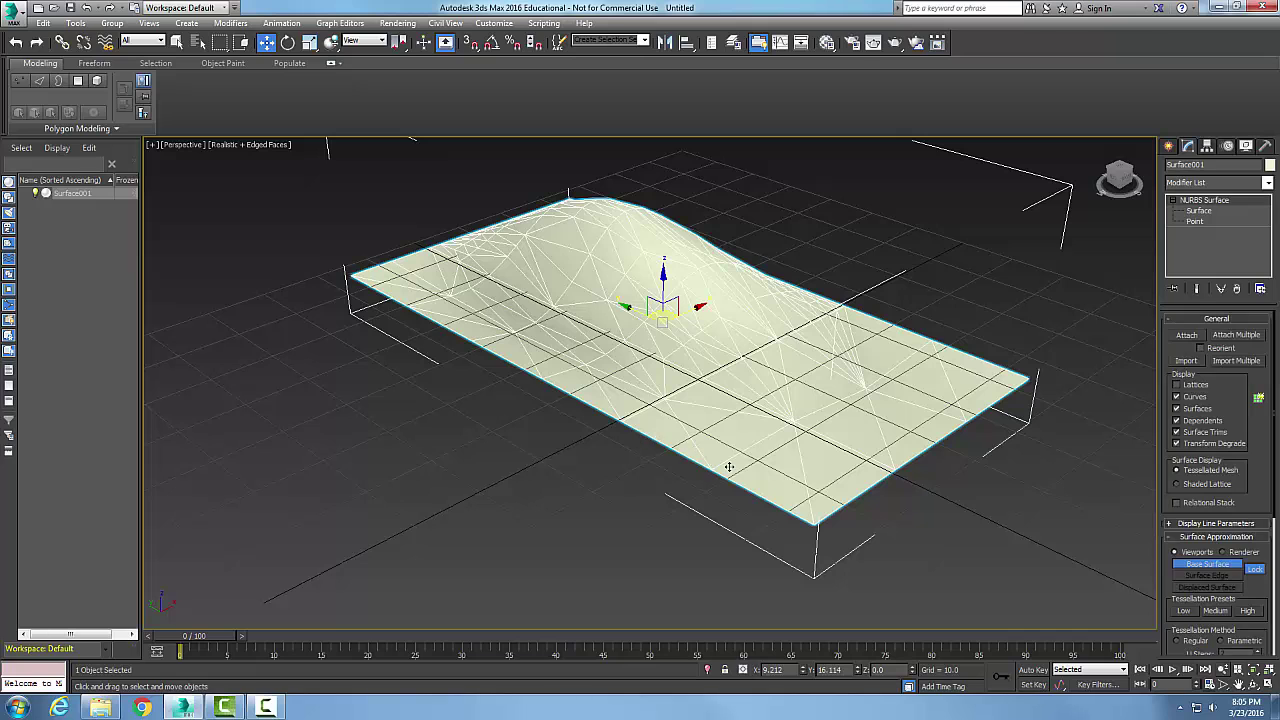
Step: Drag a front control point down below the grid into a valley, then exit point level
{"action": "mouse_move", "coordinate": [791, 423]}
{"action": "middle_mouse_down", "text": "alt"}
{"action": "mouse_move", "coordinate": [786, 449]}
{"action": "mouse_move", "coordinate": [771, 426]}
{"action": "mouse_move", "coordinate": [778, 408]}
{"action": "middle_mouse_up", "text": "alt"}
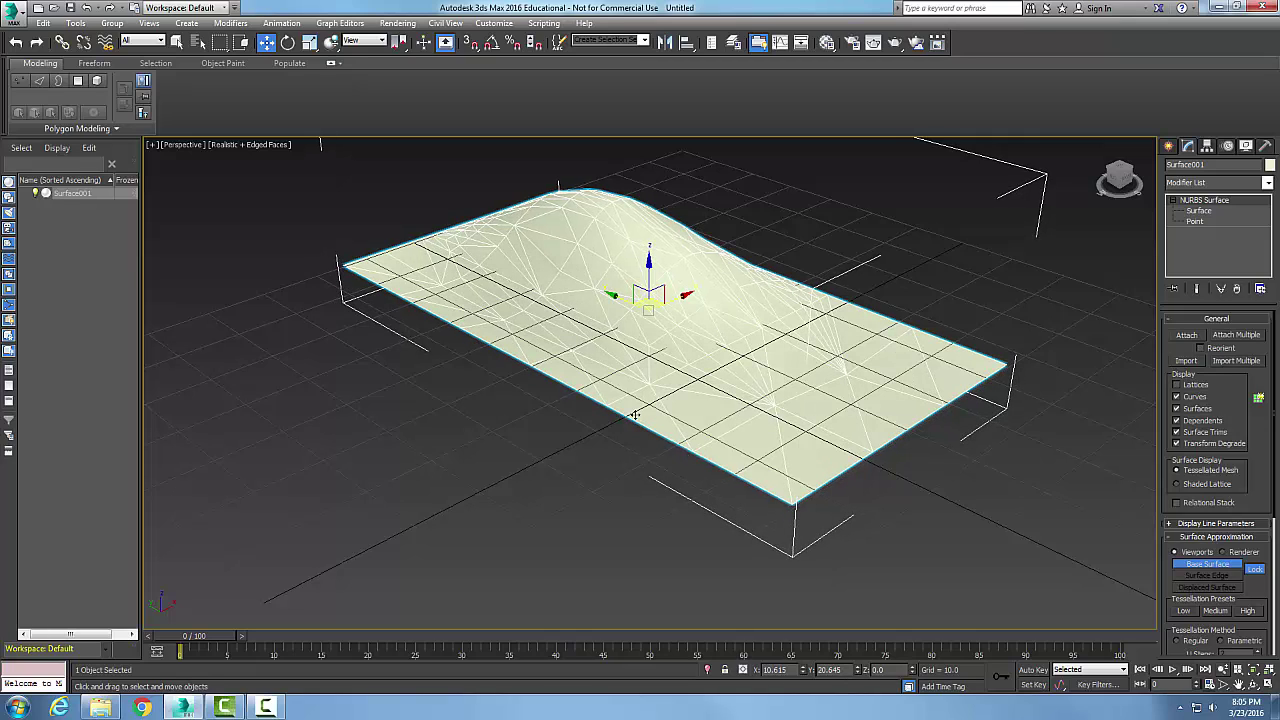
{"action": "left_click", "coordinate": [1195, 222]}
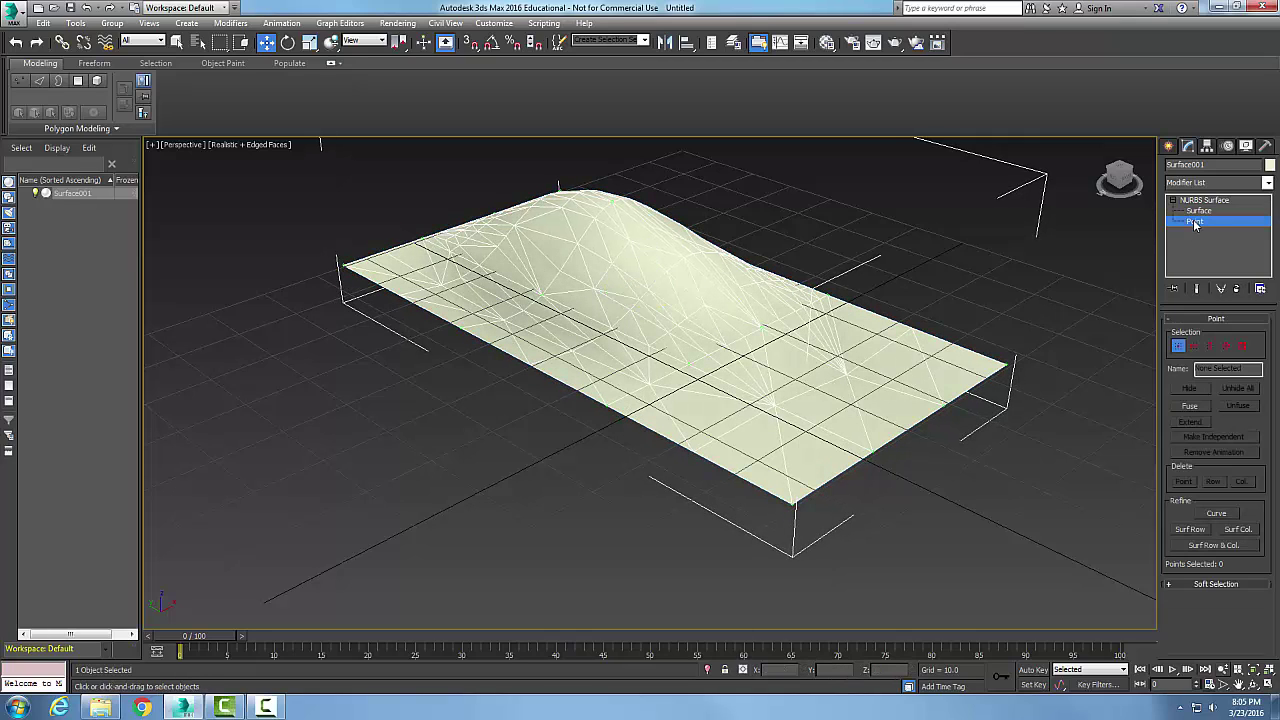
{"action": "left_click", "coordinate": [606, 402]}
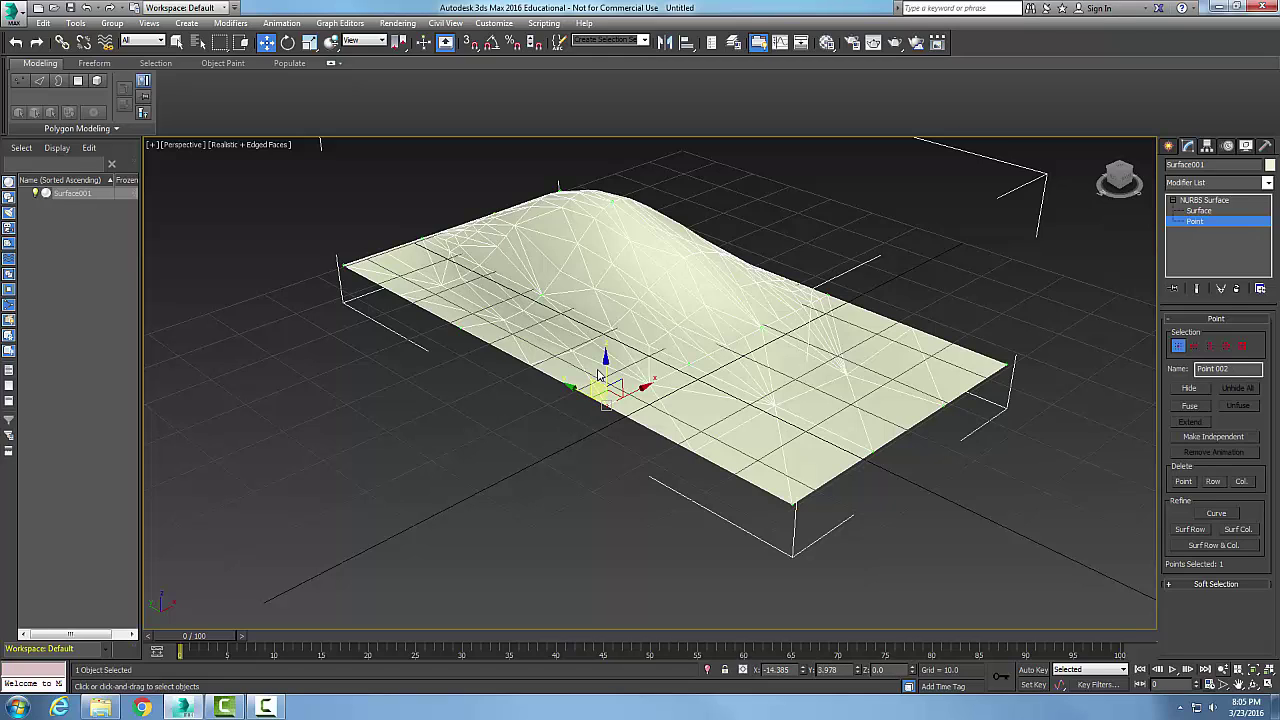
{"action": "left_click_drag", "start_coordinate": [606, 370], "coordinate": [607, 433]}
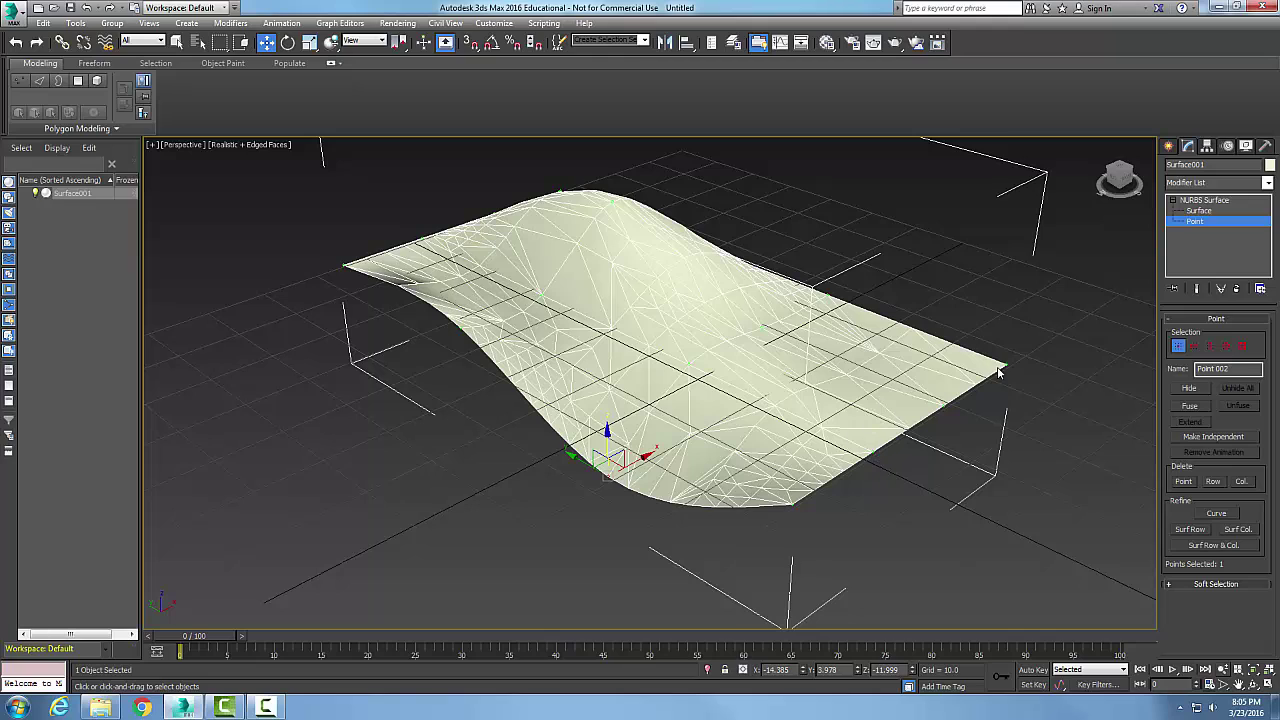
{"action": "left_click", "coordinate": [1204, 222]}
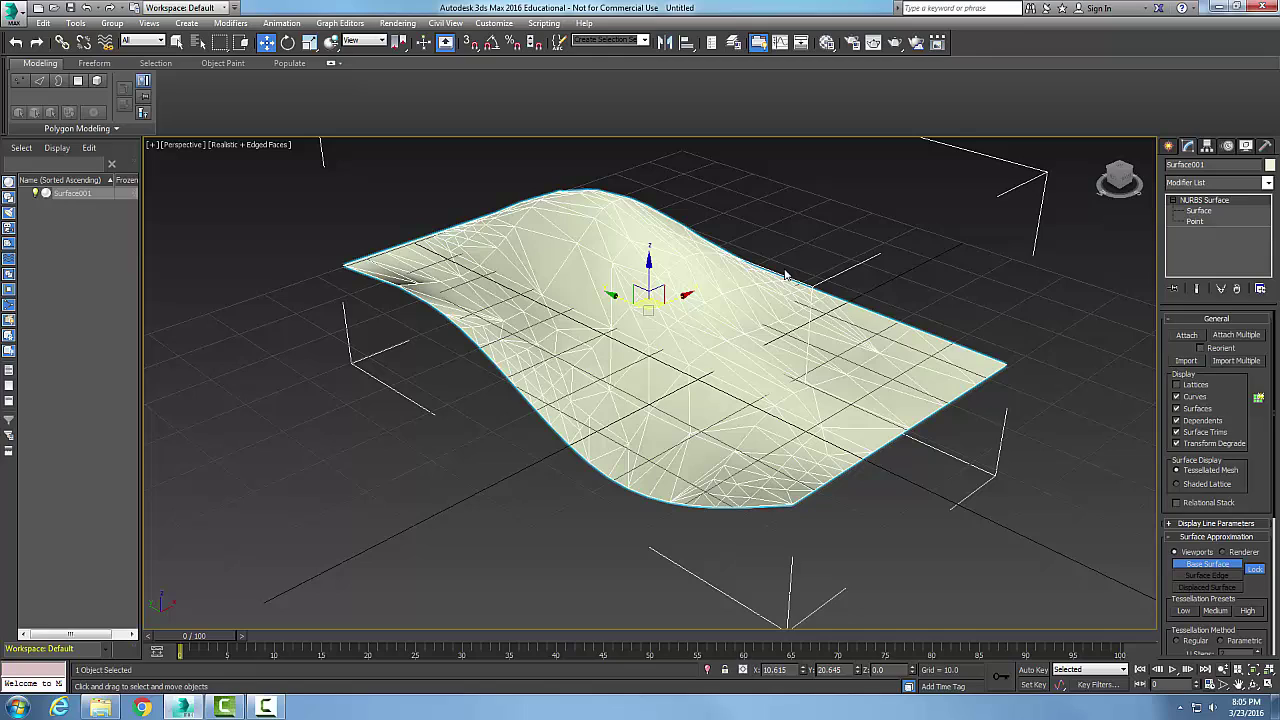
Step: Pull the right corner point outward to the right and slightly up, then deselect it
{"action": "left_click", "coordinate": [916, 415]}
{"action": "left_click", "coordinate": [1202, 223]}
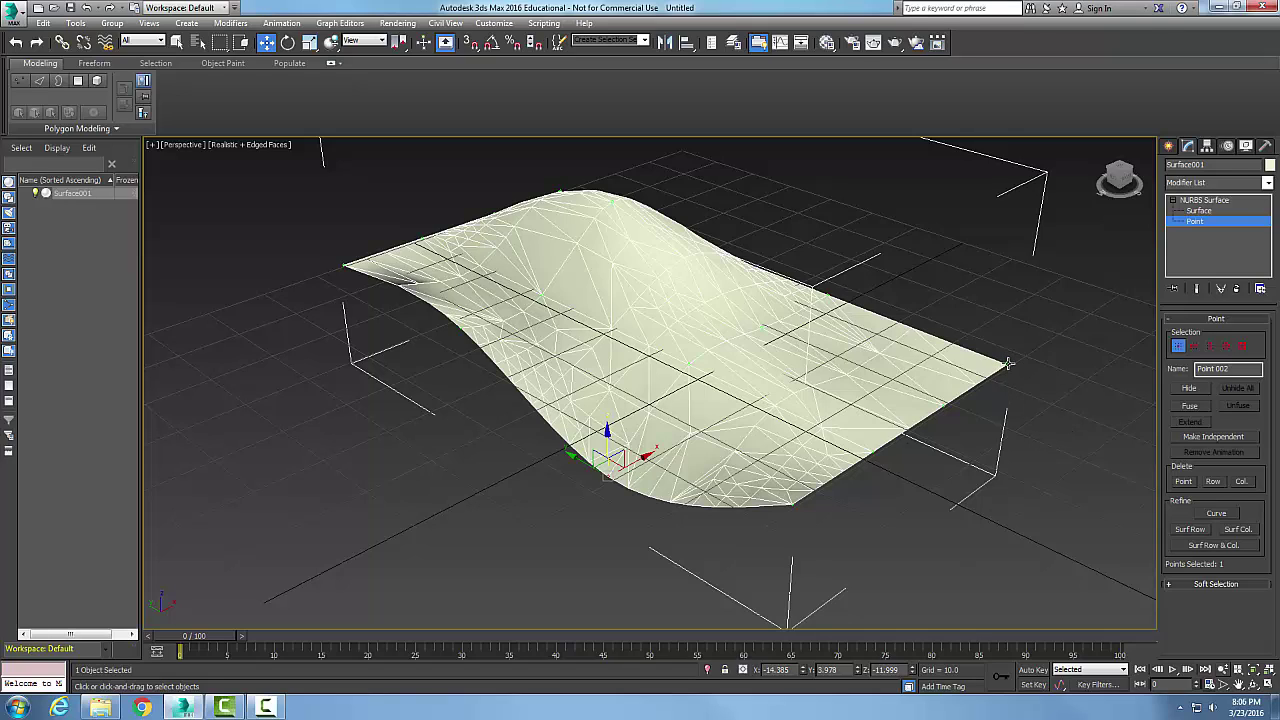
{"action": "left_click", "coordinate": [1008, 364]}
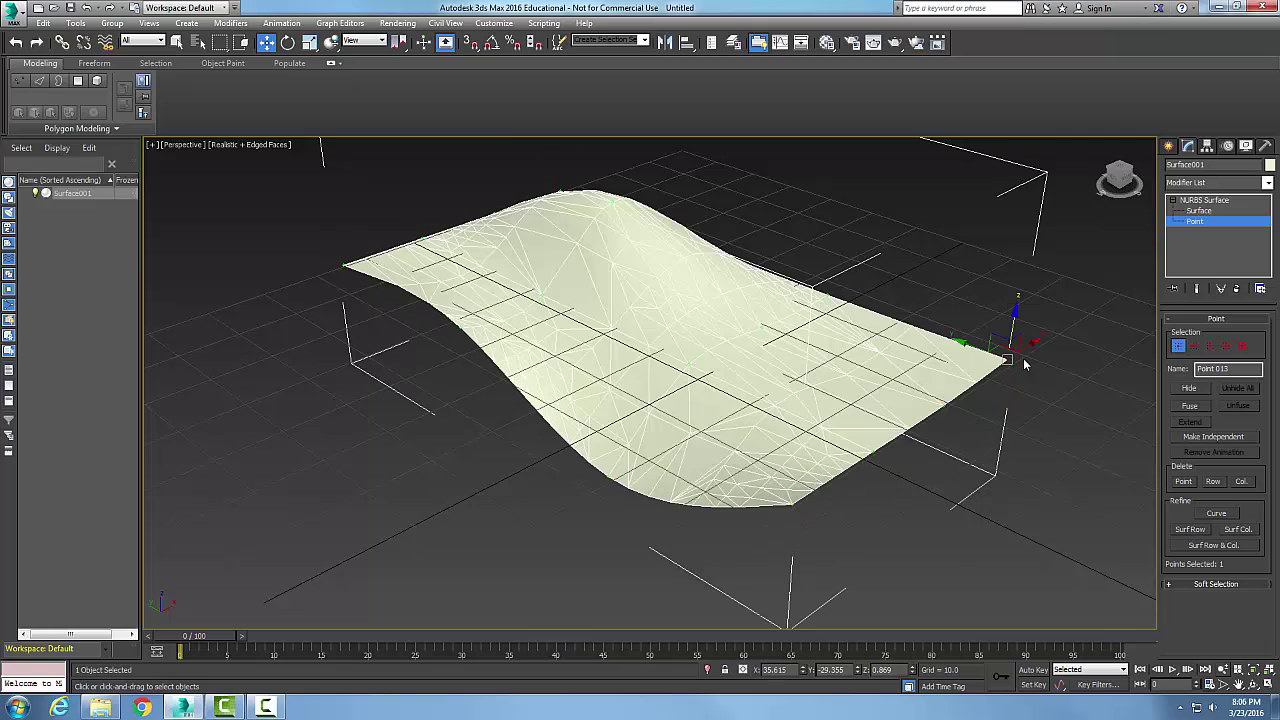
{"action": "left_click_drag", "start_coordinate": [1025, 346], "coordinate": [1106, 294]}
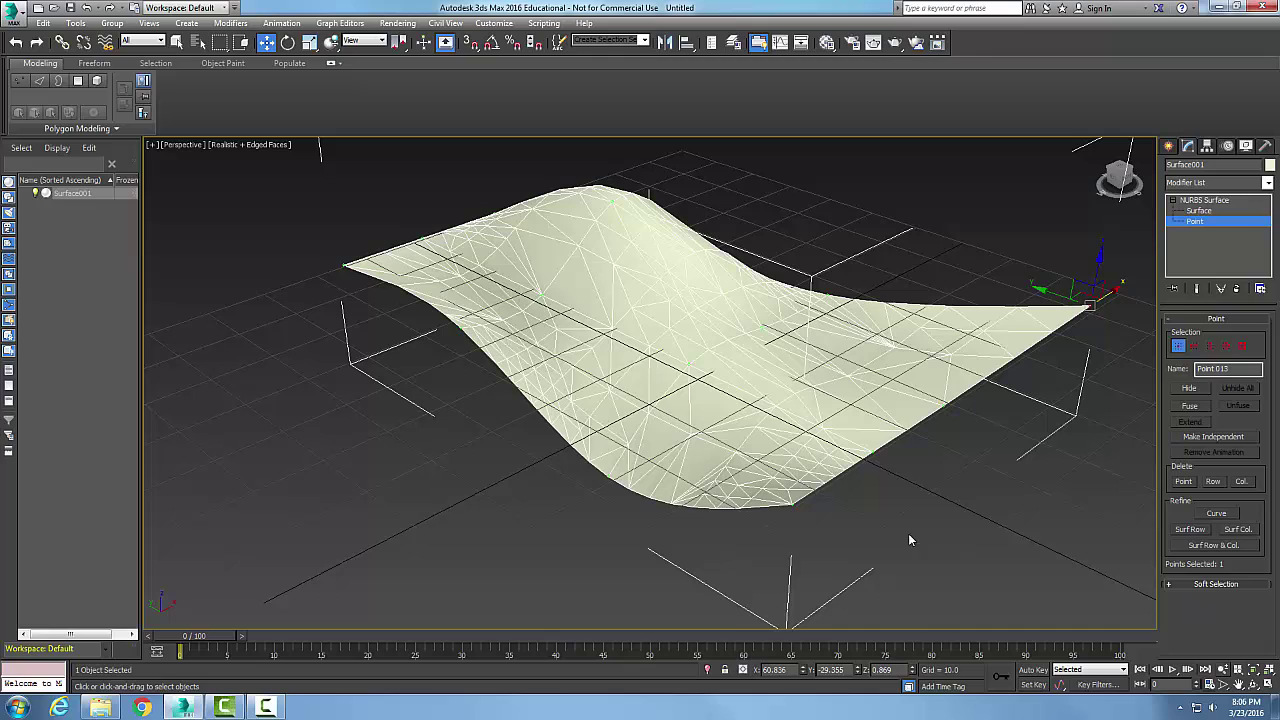
{"action": "left_click", "coordinate": [900, 497]}
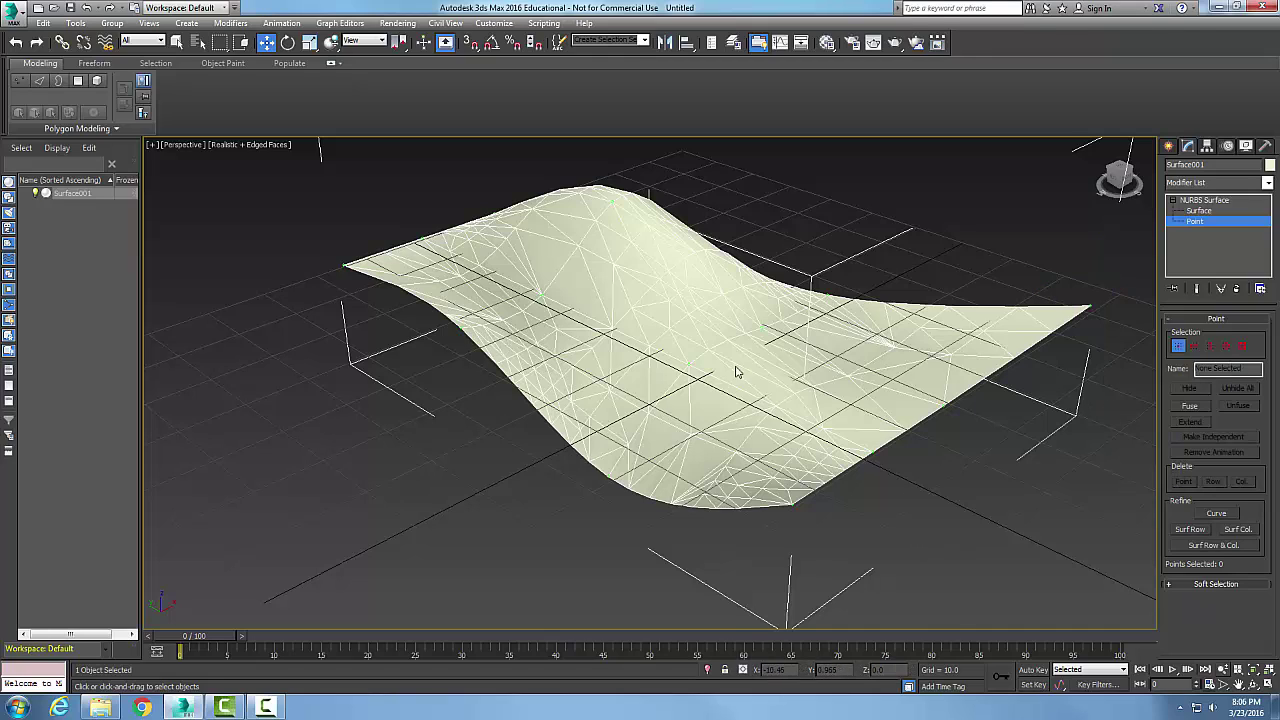